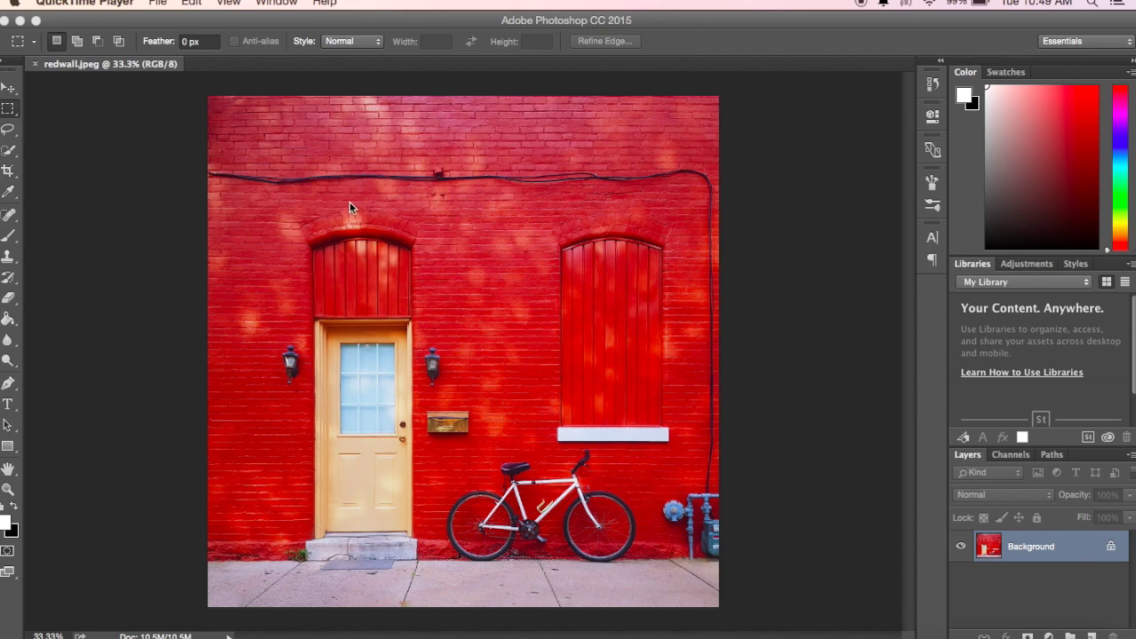
# - Bring Photoshop forward and switch to the Rectangular Marquee tool
pyautogui.click(7, 113)
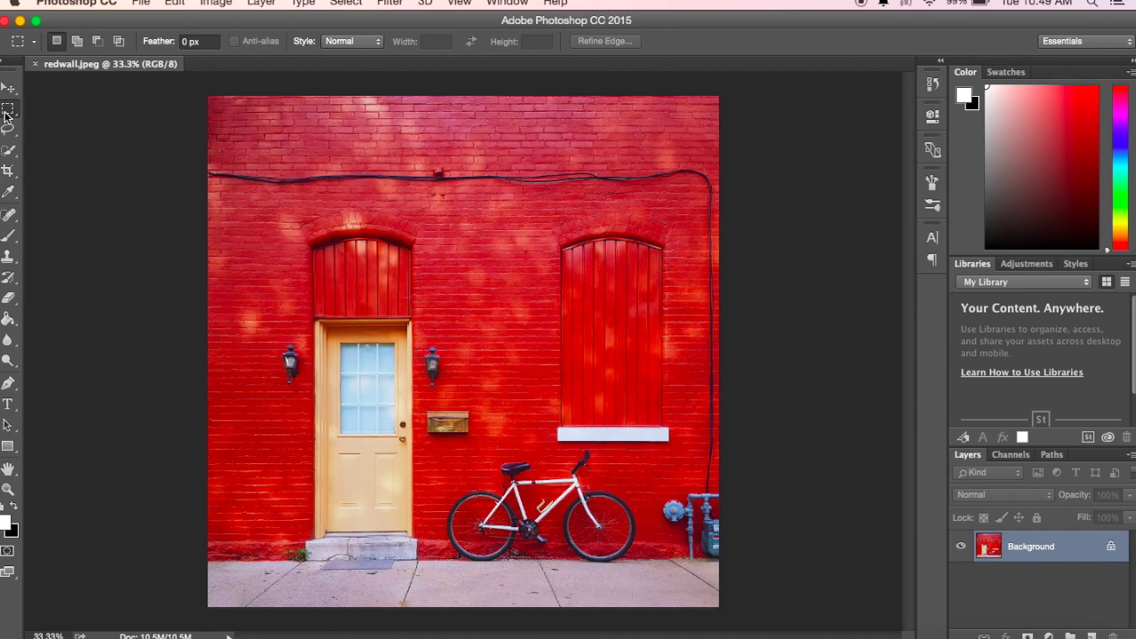
pyautogui.click(7, 112)
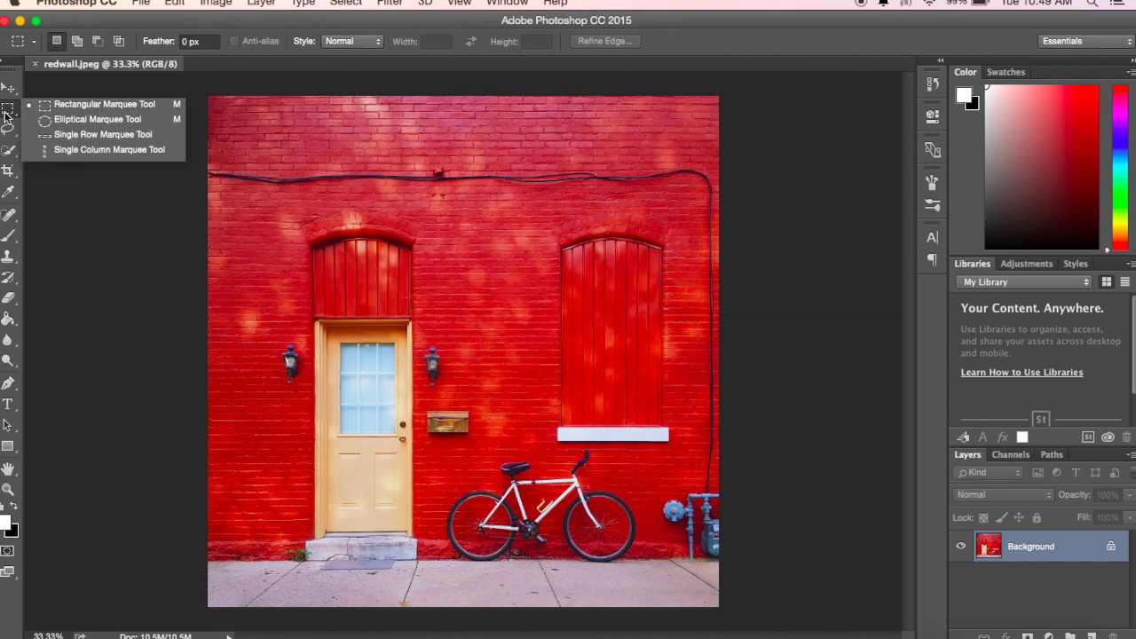
pyautogui.click(51, 105)
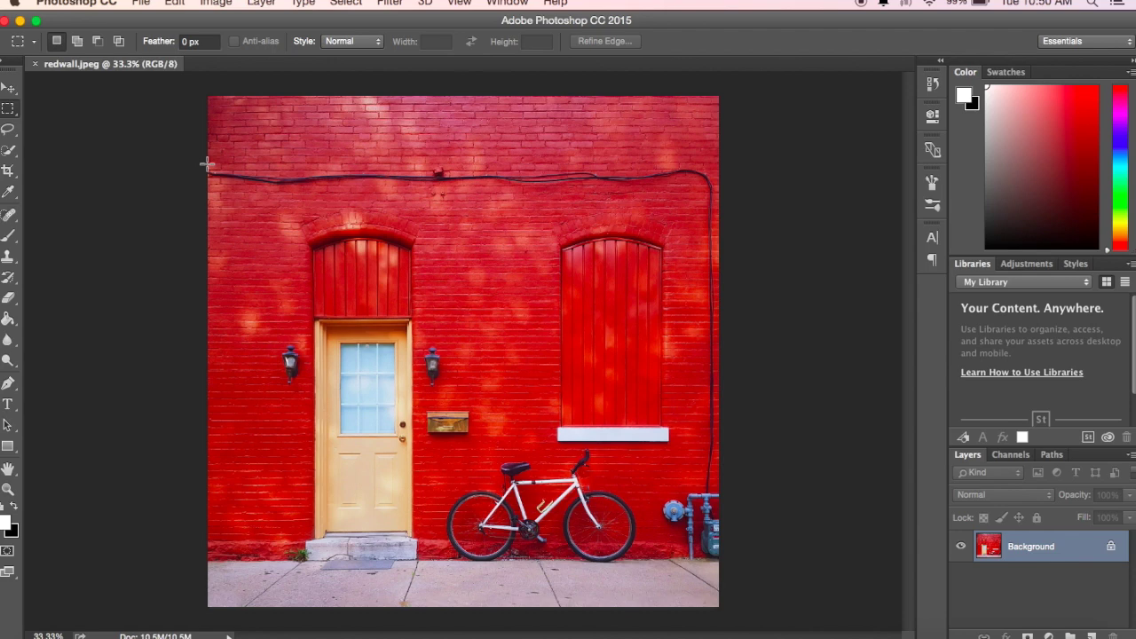
# - Select a thin band along the overhead wire and Content-Aware fill it with brick
pyautogui.moveTo(206, 164); pyautogui.dragTo(573, 175)
pyautogui.moveTo(660, 189); pyautogui.dragTo(720, 184)
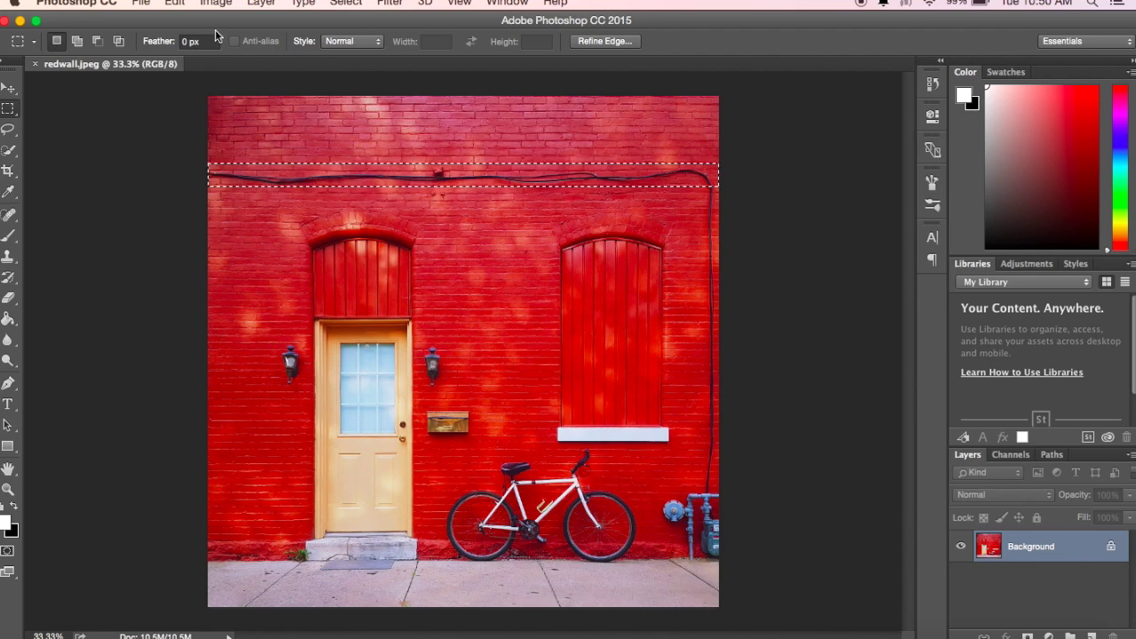
pyautogui.click(176, 4)
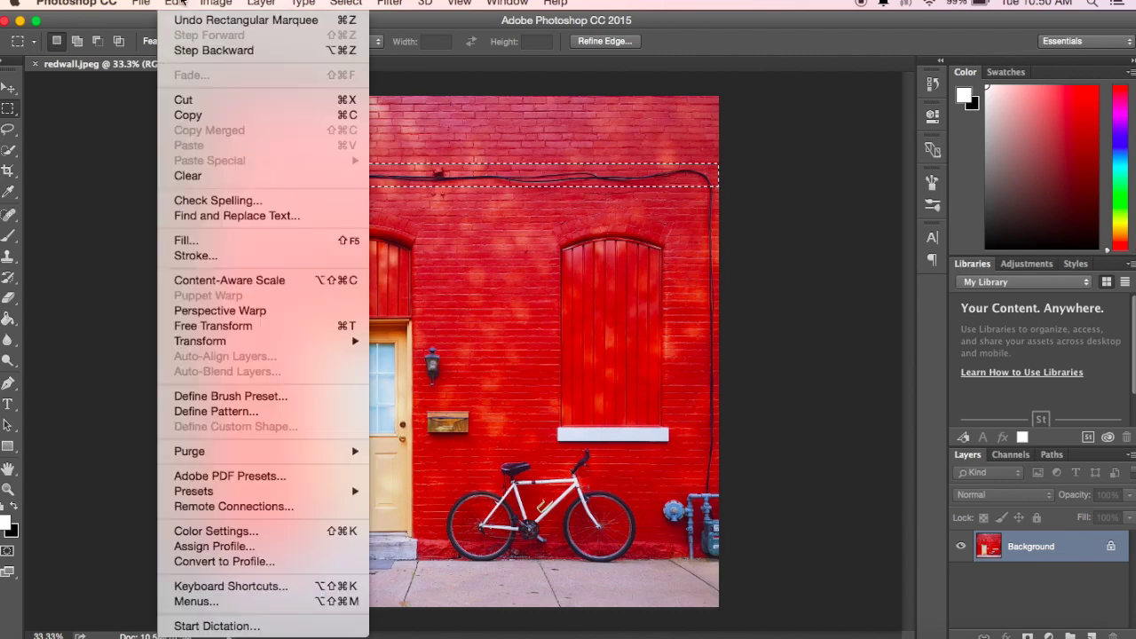
pyautogui.click(204, 243)
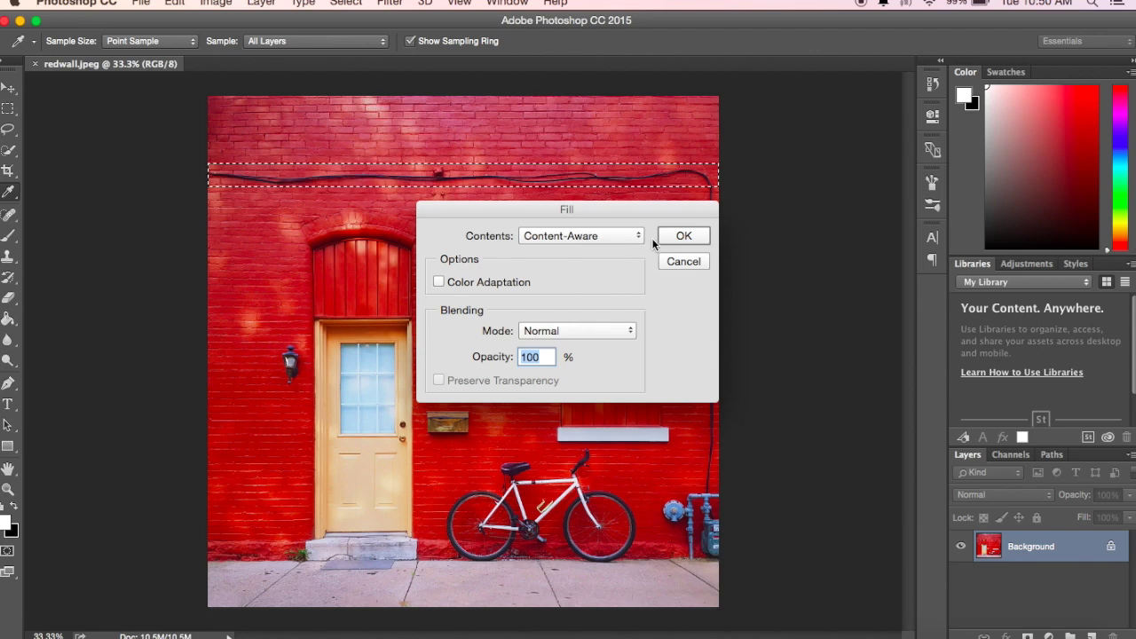
pyautogui.click(682, 236)
pyautogui.press('m')
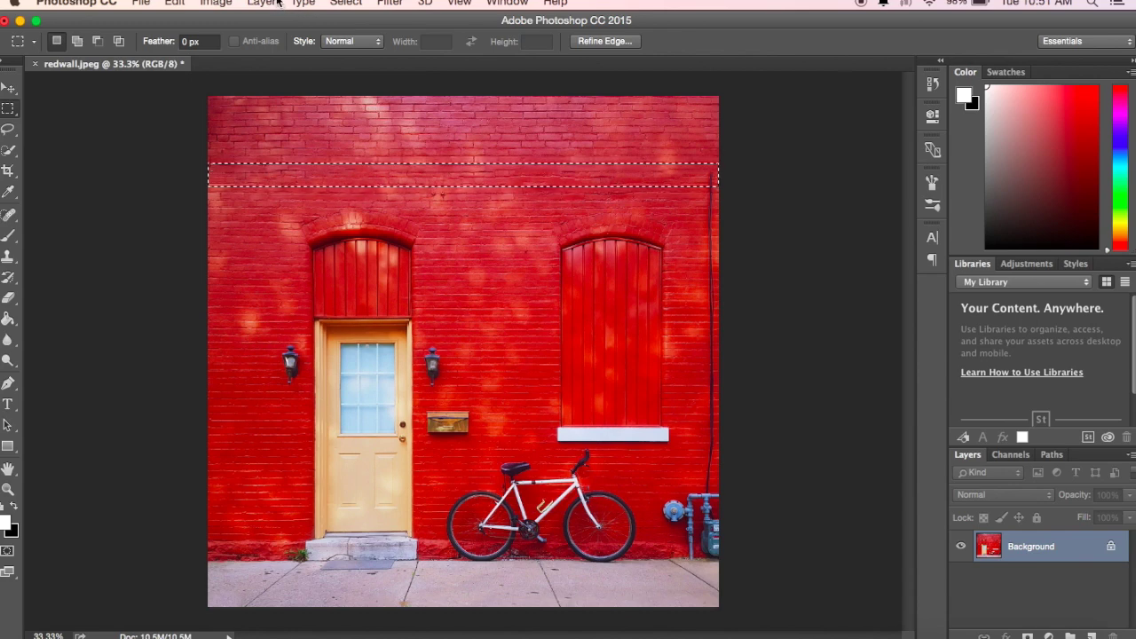
# - Deselect, then Content-Aware fill a strip over the vertical wire at the wall's right edge
pyautogui.click(342, 3)
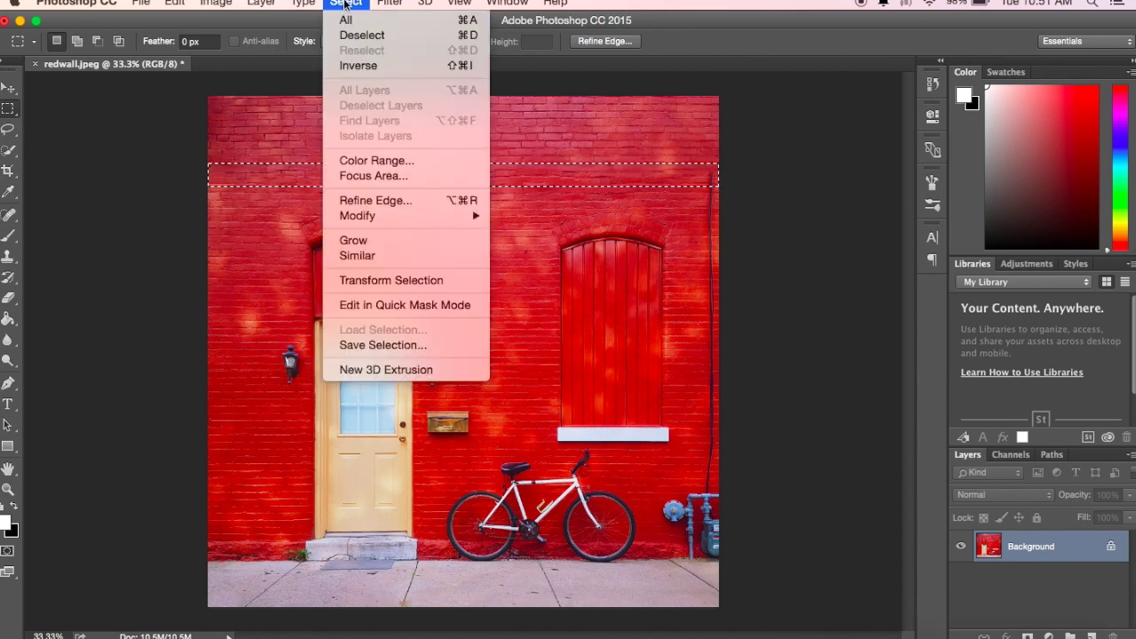
pyautogui.click(353, 36)
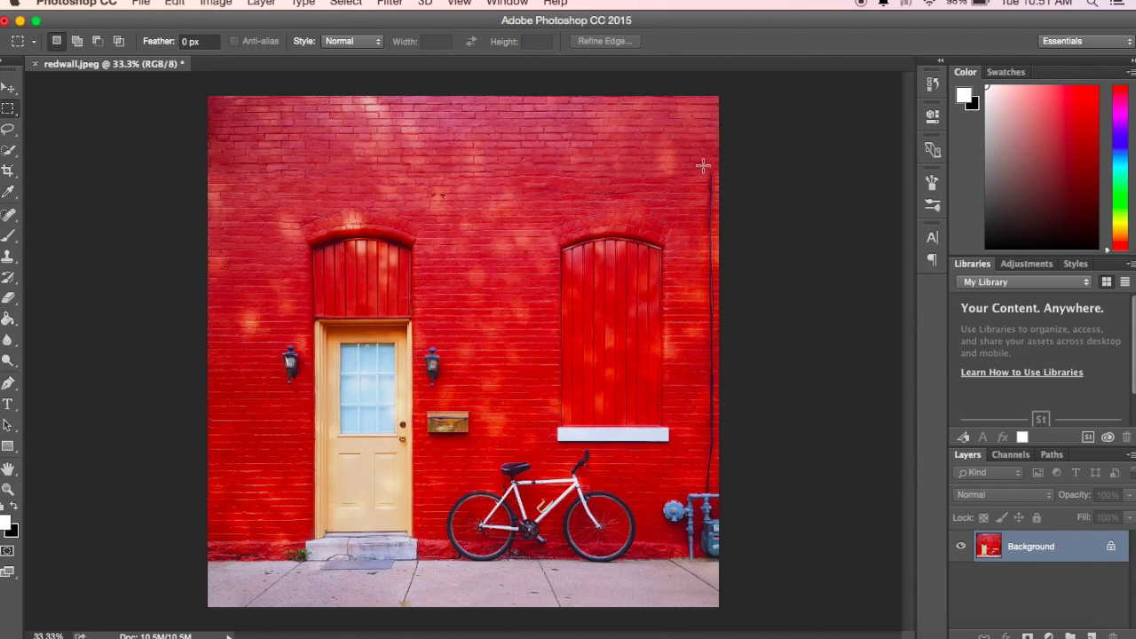
pyautogui.moveTo(703, 166); pyautogui.dragTo(721, 491)
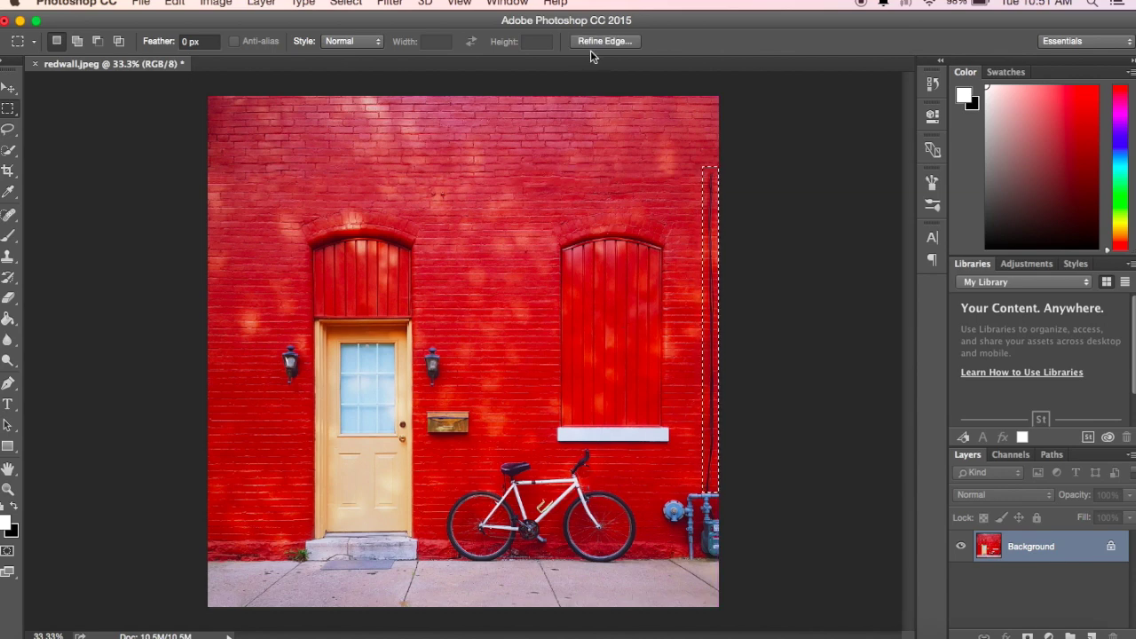
pyautogui.click(177, 3)
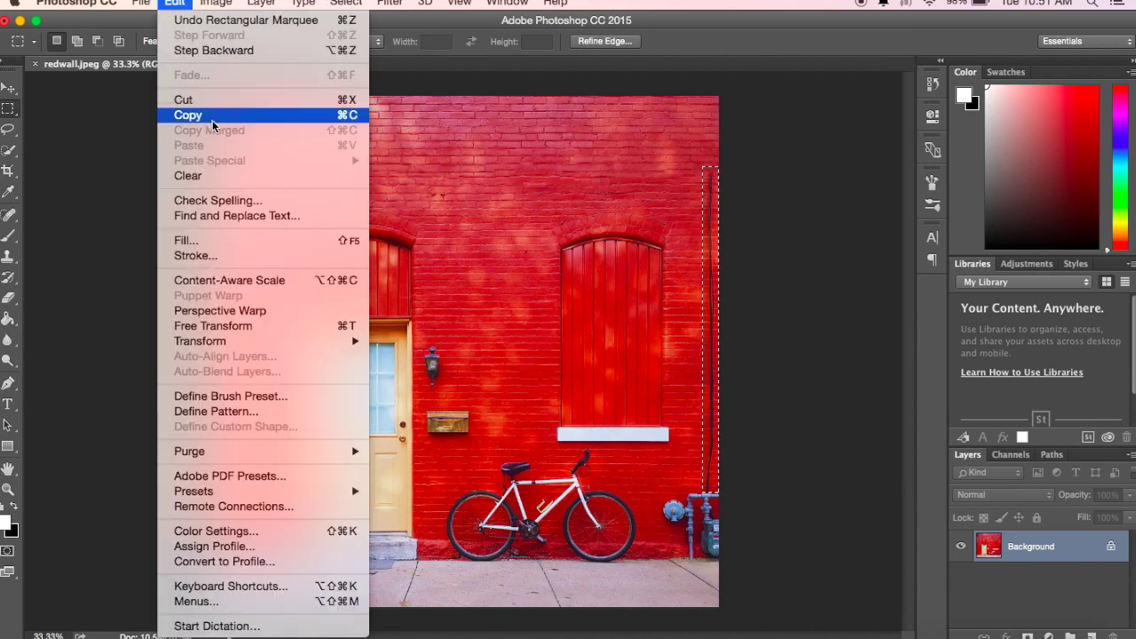
pyautogui.click(214, 239)
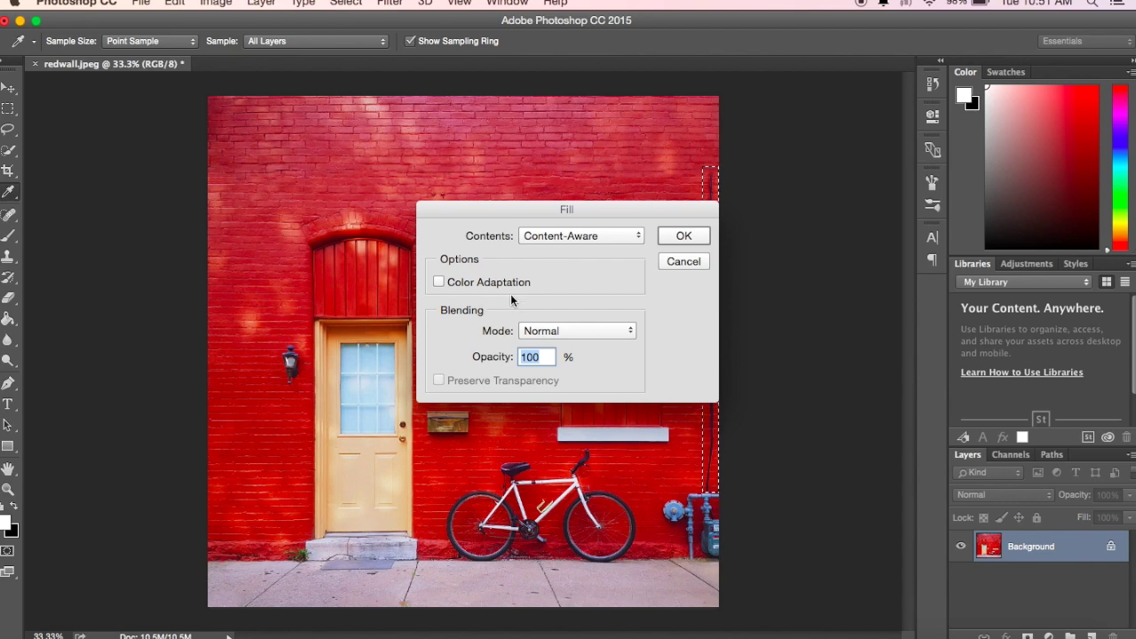
pyautogui.click(683, 237)
pyautogui.press('m')
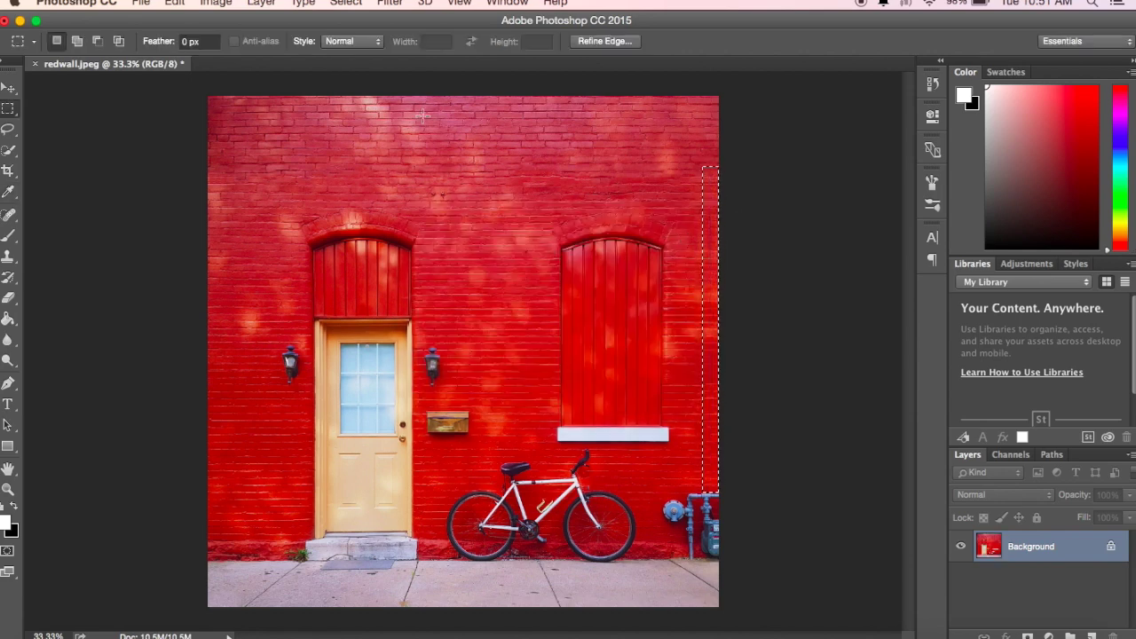
pyautogui.click(342, 3)
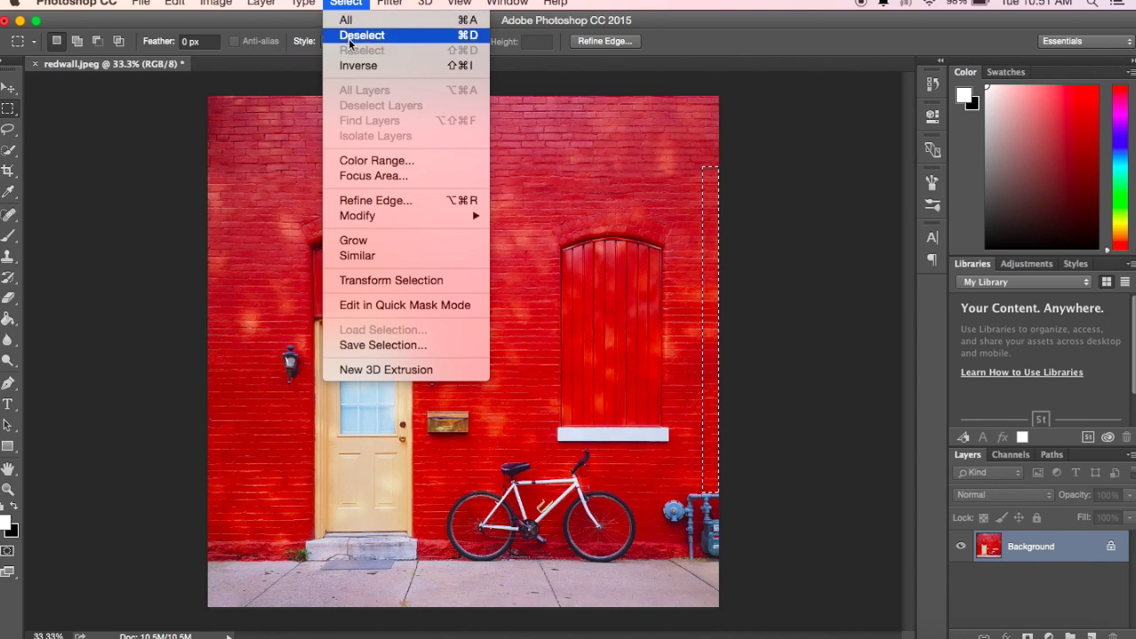
# - Content-Aware fill the pipes and electric box at the lower right, then deselect
pyautogui.click(350, 40)
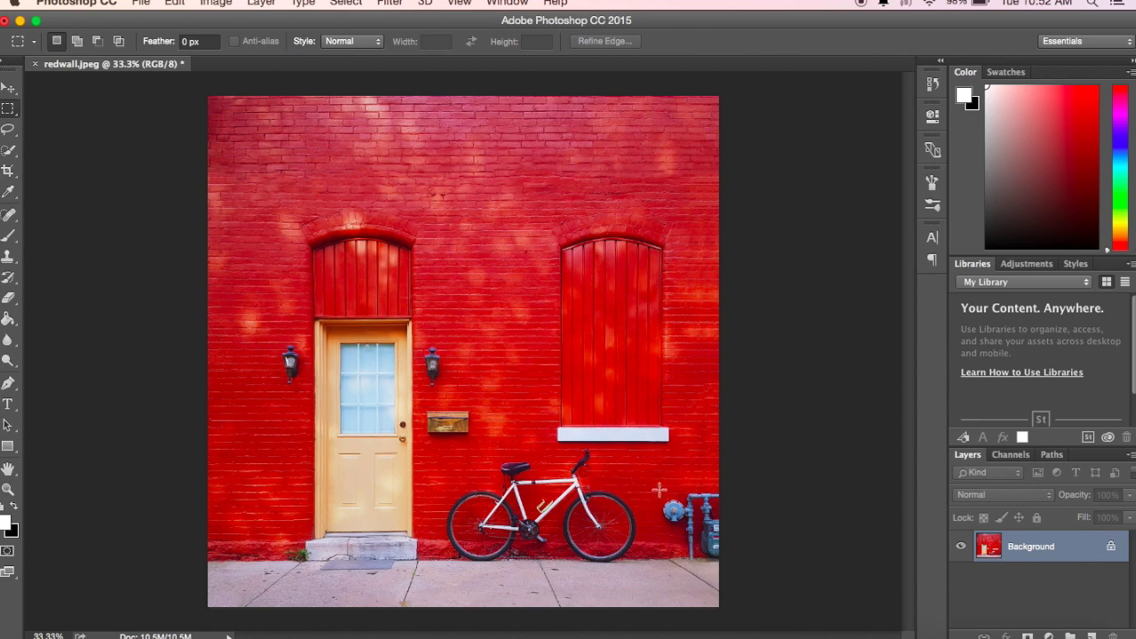
pyautogui.moveTo(658, 490); pyautogui.dragTo(728, 559)
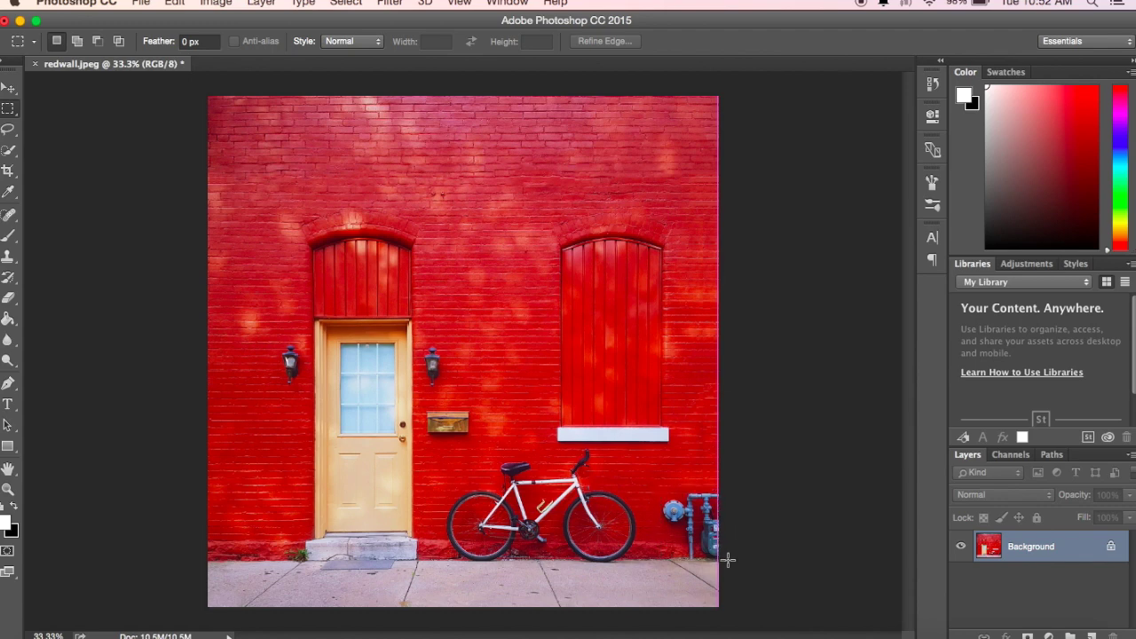
pyautogui.click(174, 3)
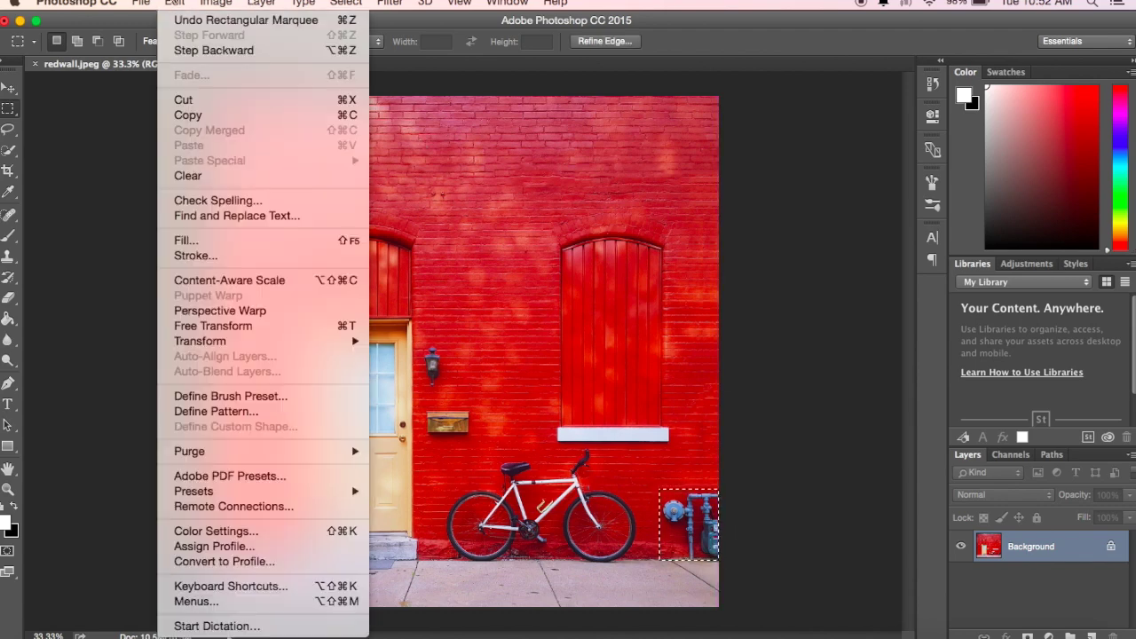
pyautogui.click(247, 249)
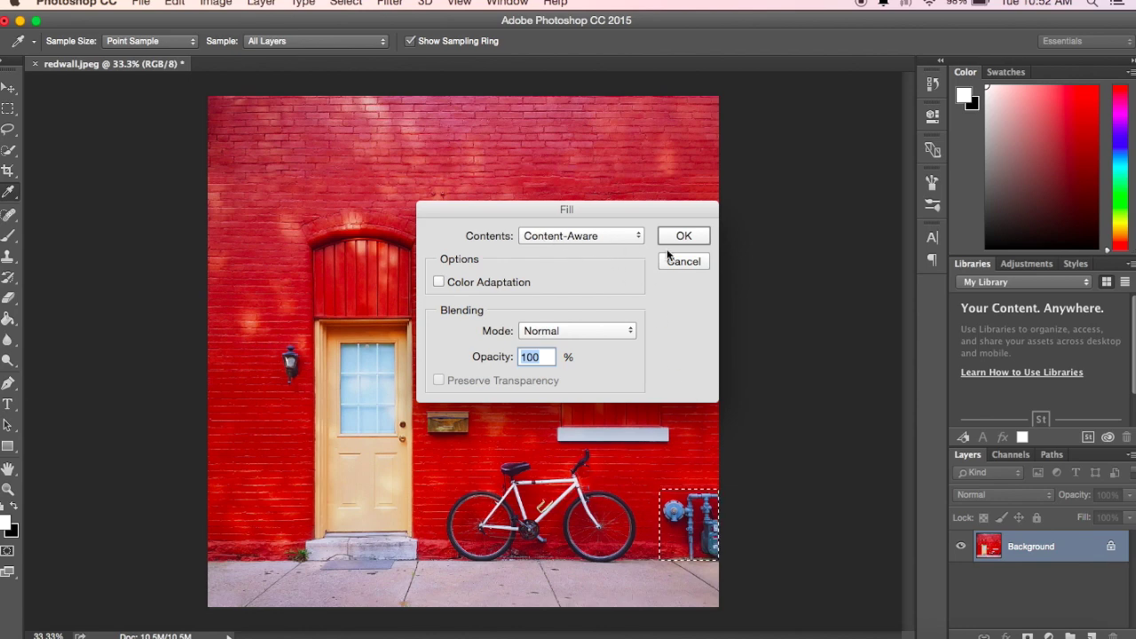
pyautogui.click(672, 237)
pyautogui.press('m')
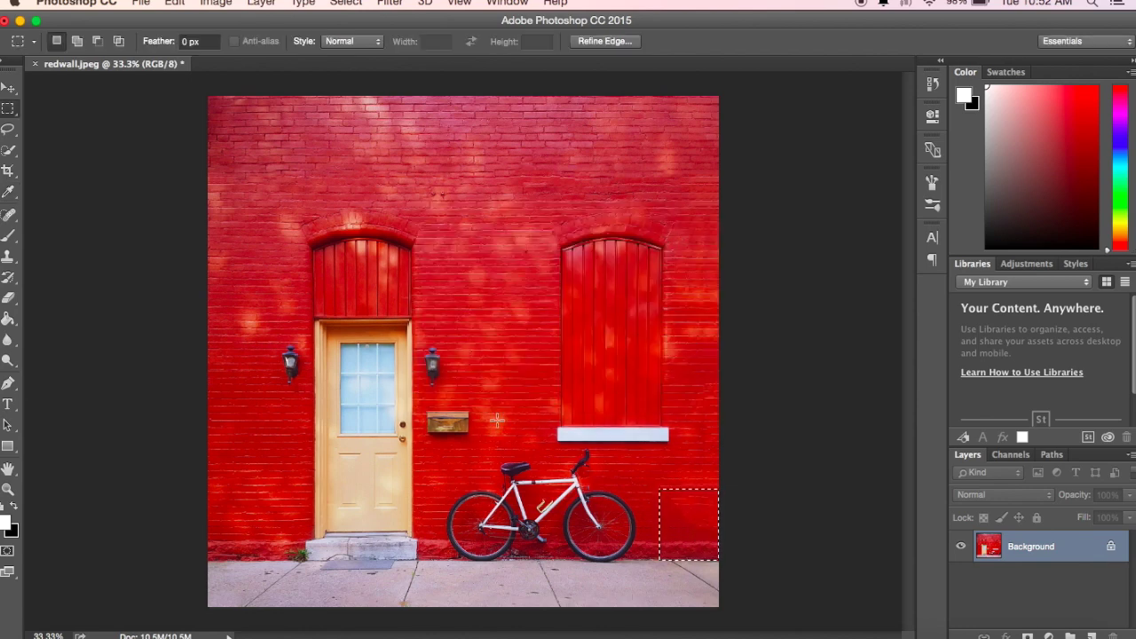
pyautogui.click(346, 3)
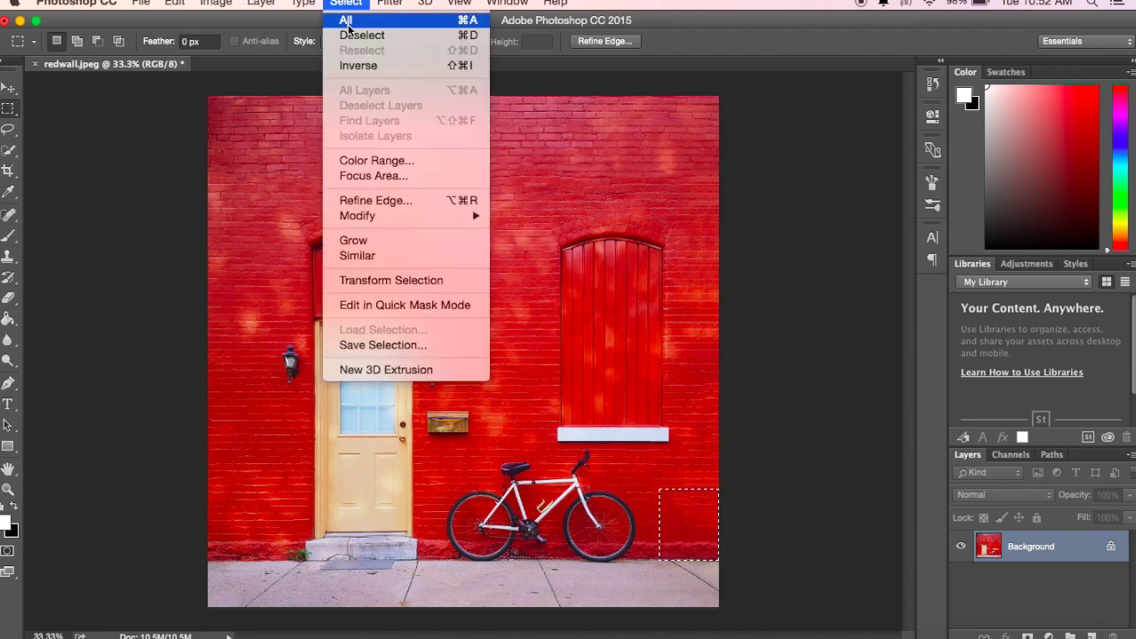
pyautogui.click(351, 34)
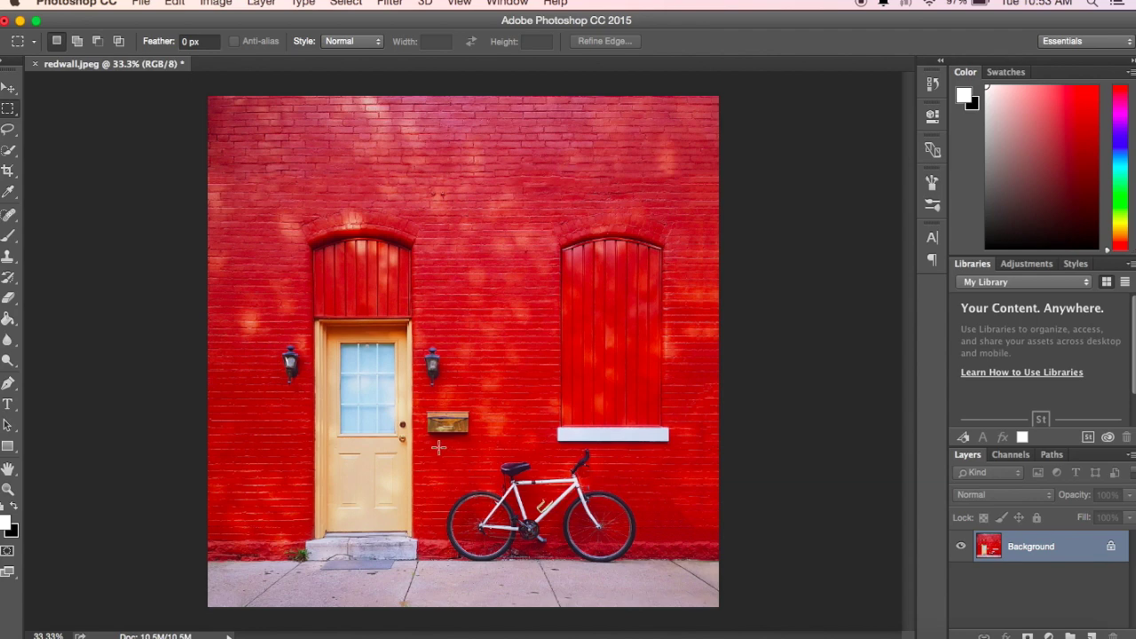
# - Marquee the bicycle, replace it with a Content-Aware fill, then deselect
pyautogui.moveTo(447, 447); pyautogui.dragTo(646, 563)
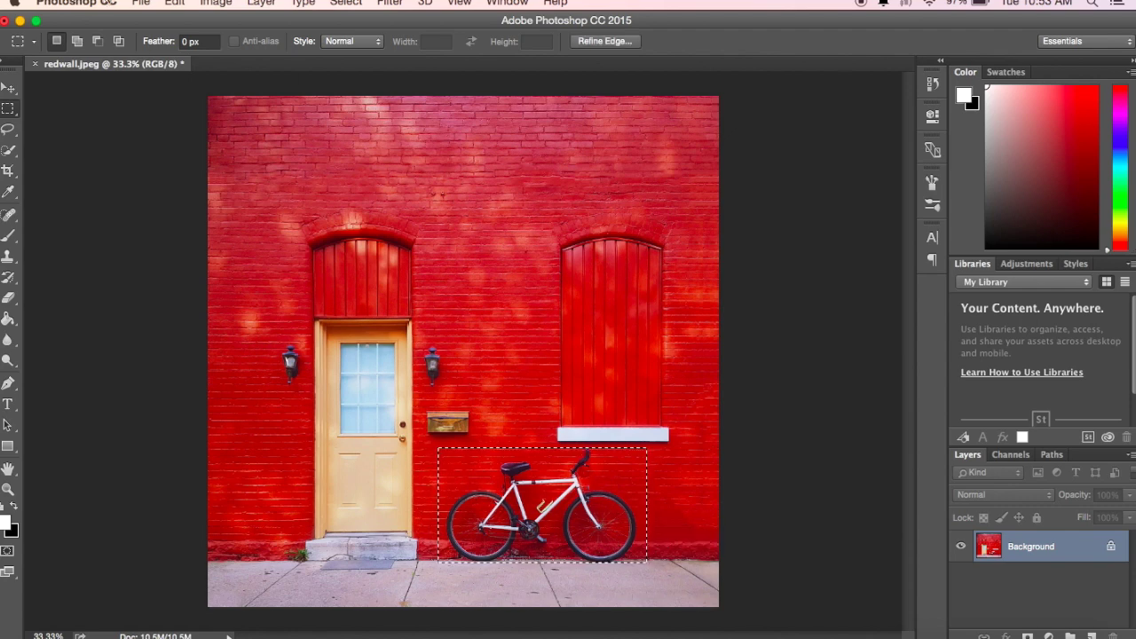
pyautogui.click(175, 4)
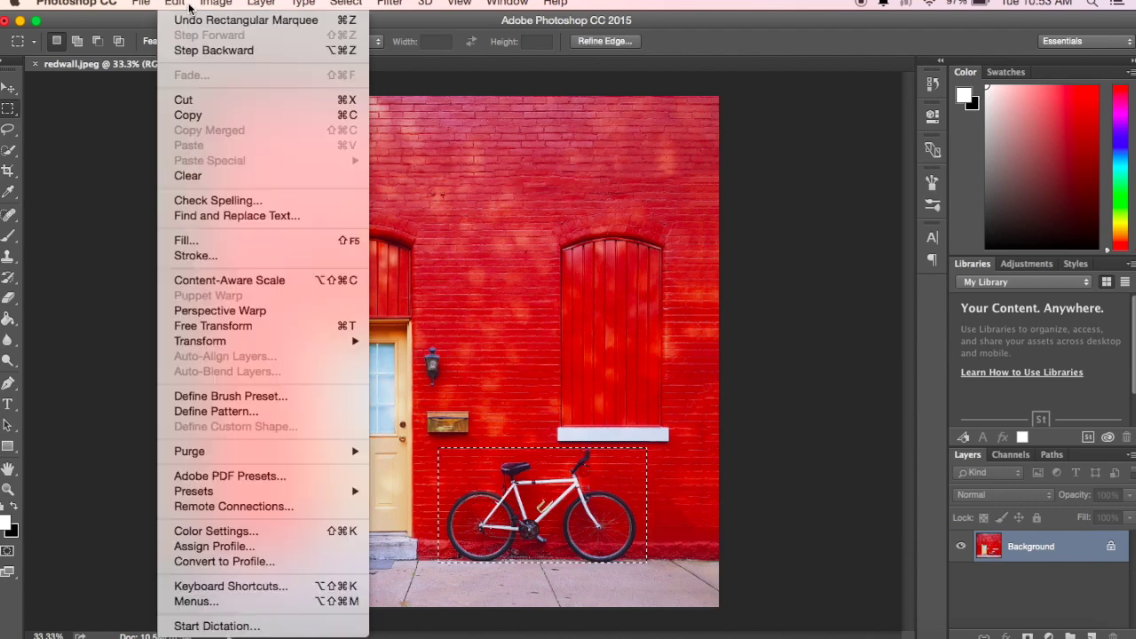
pyautogui.click(208, 239)
pyautogui.click(684, 235)
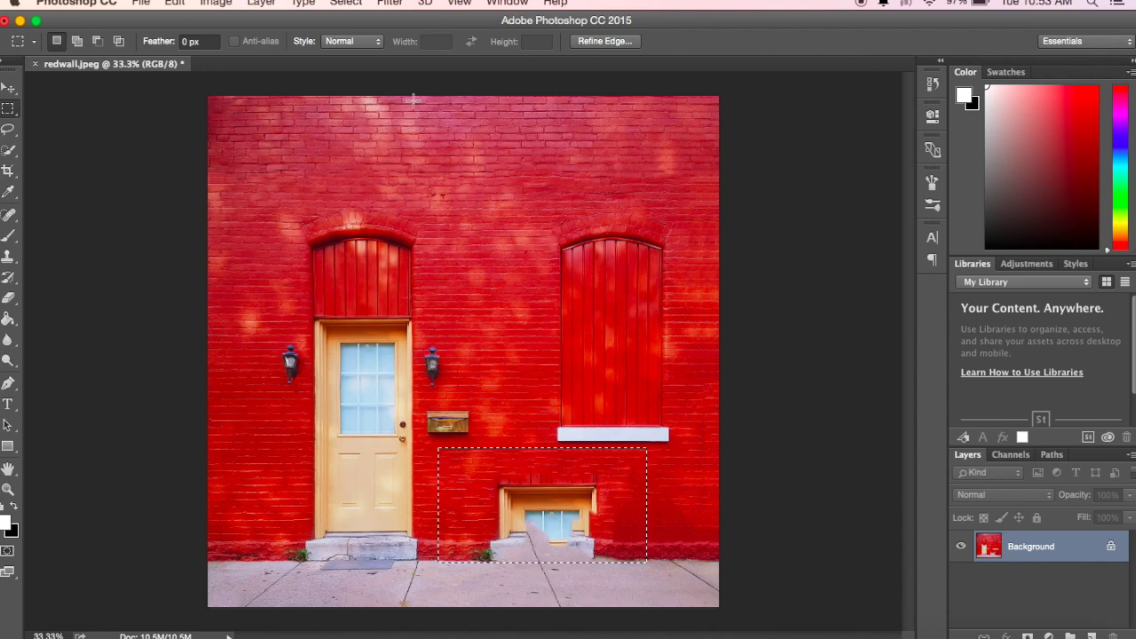
pyautogui.click(345, 4)
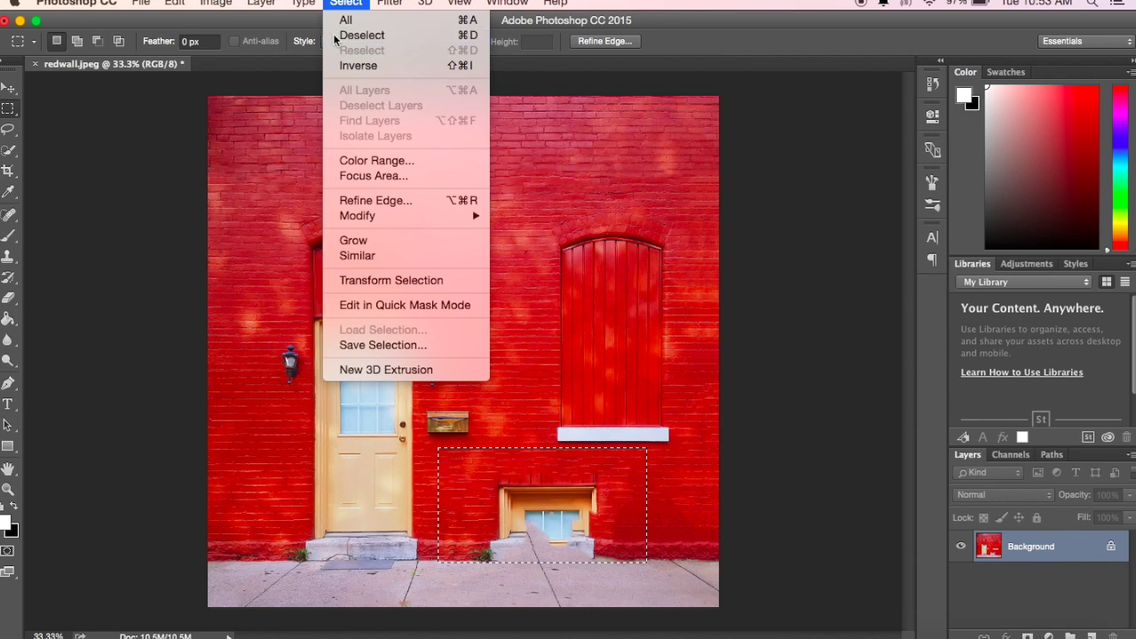
pyautogui.click(337, 36)
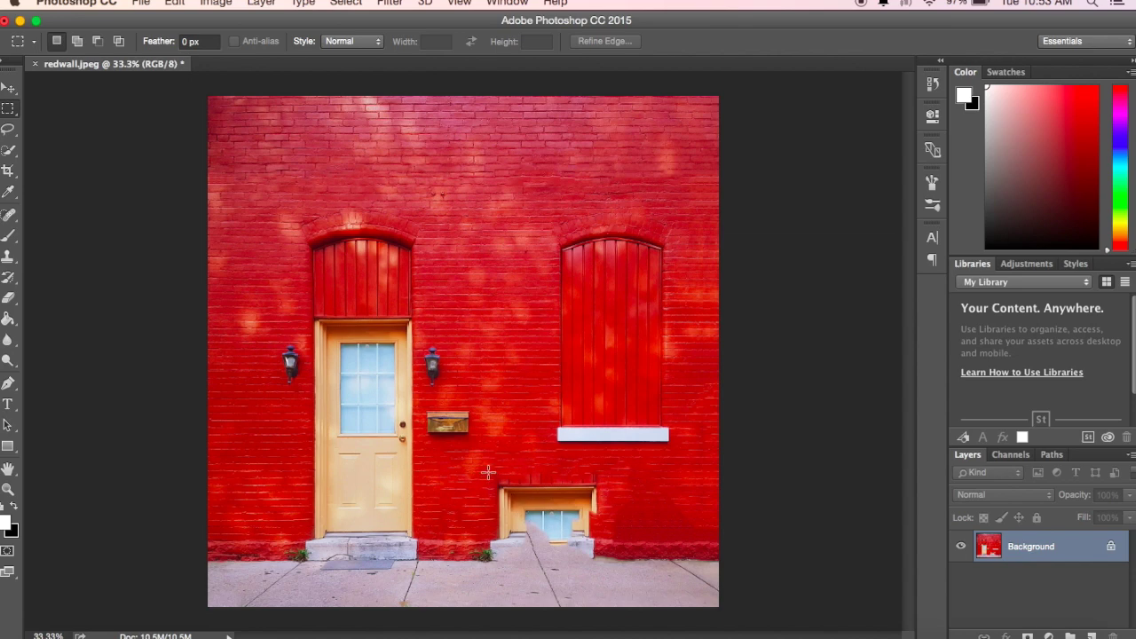
# - Content-Aware fill the leftover basement window and steps, then deselect
pyautogui.moveTo(488, 472); pyautogui.dragTo(613, 561)
pyautogui.click(613, 561)
pyautogui.click(175, 4)
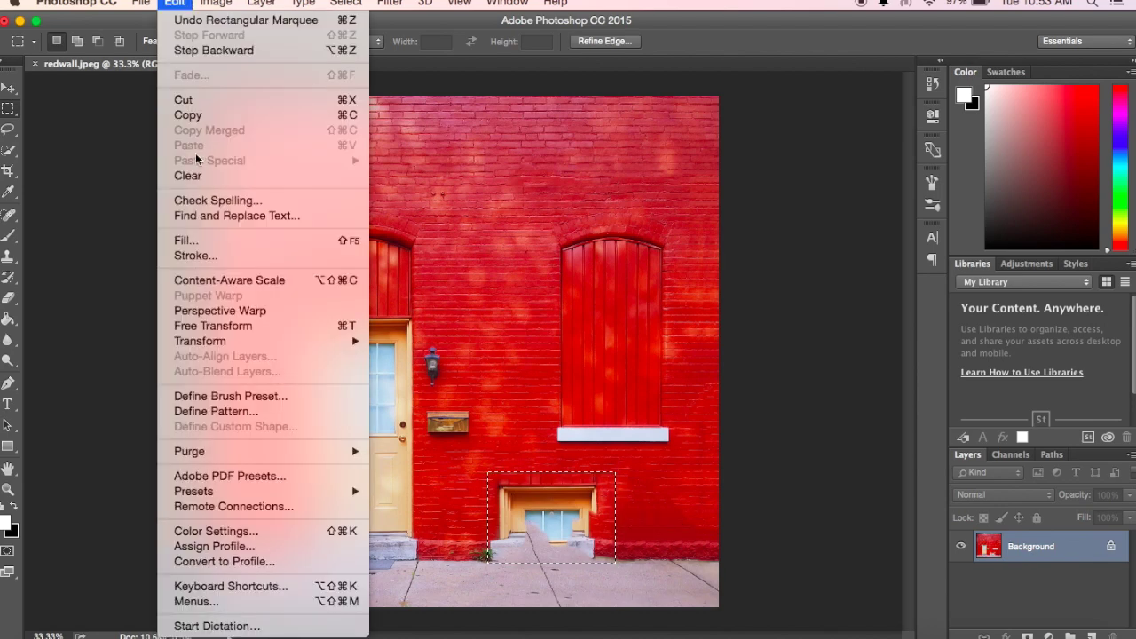
pyautogui.click(187, 240)
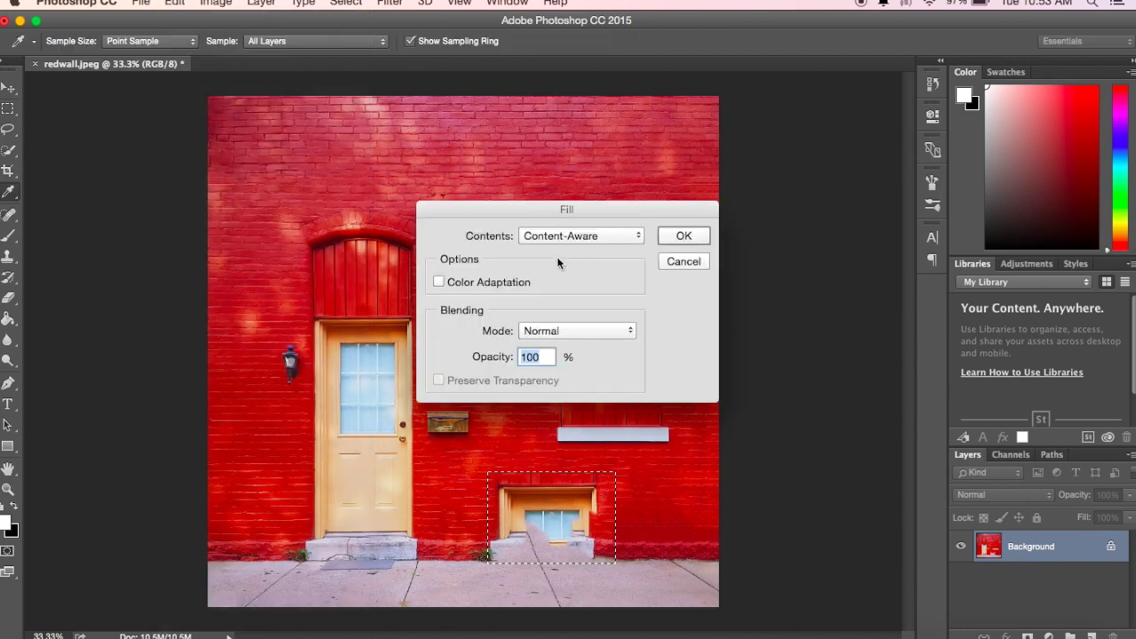
pyautogui.click(669, 237)
pyautogui.press('m')
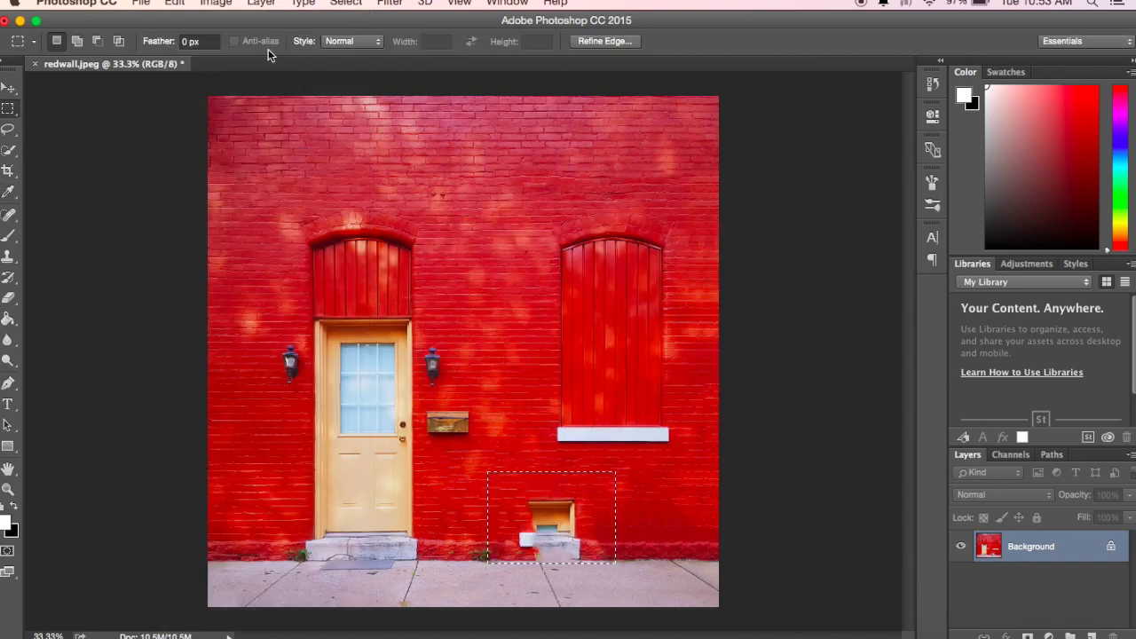
pyautogui.click(355, 3)
pyautogui.click(361, 34)
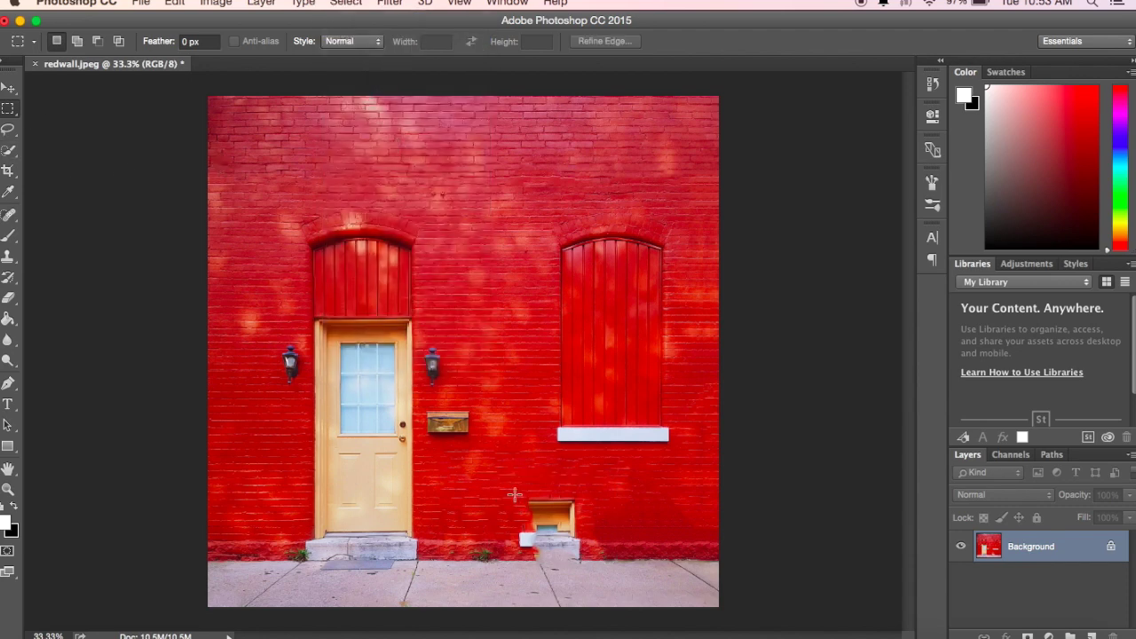
# - Content-Aware fill the smaller remaining window patch, then deselect
pyautogui.moveTo(520, 497); pyautogui.dragTo(593, 560)
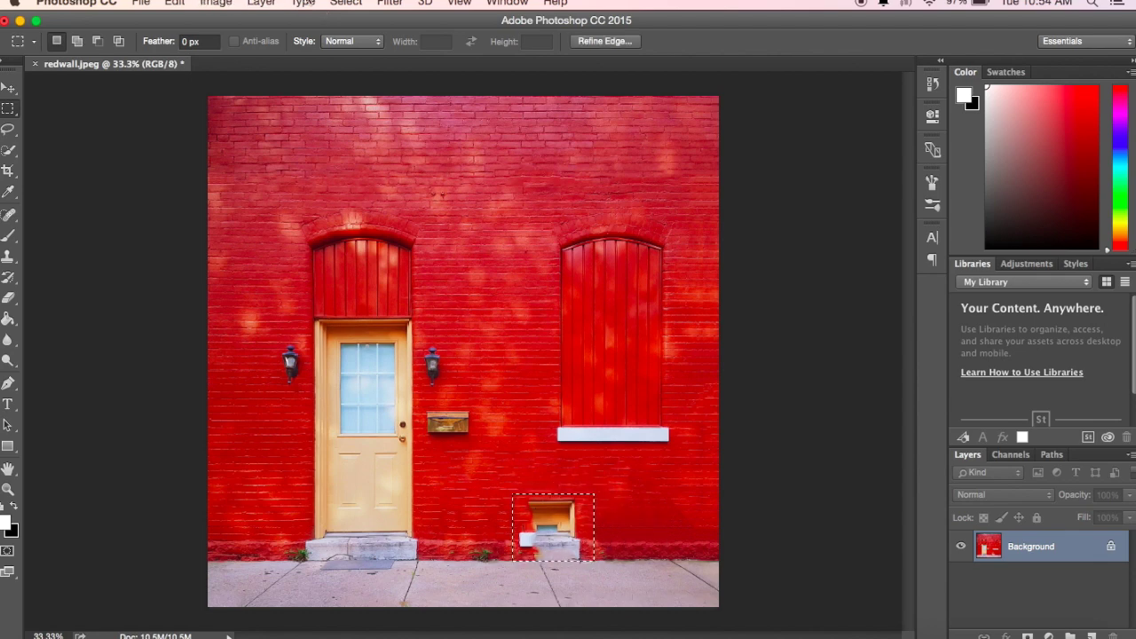
pyautogui.click(174, 3)
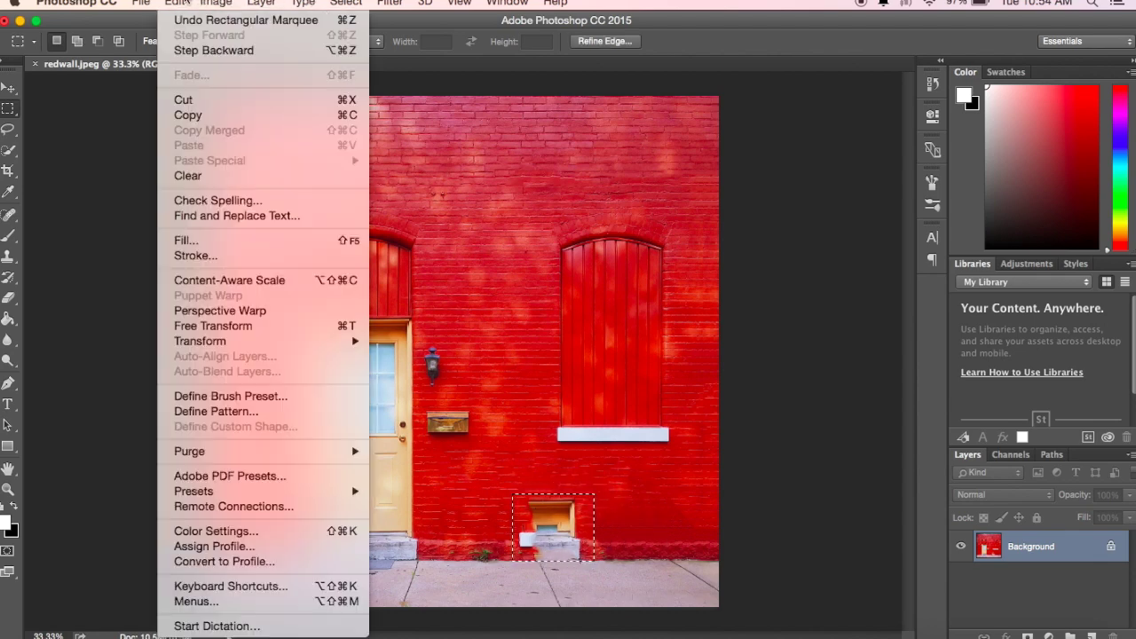
pyautogui.click(212, 244)
pyautogui.click(672, 235)
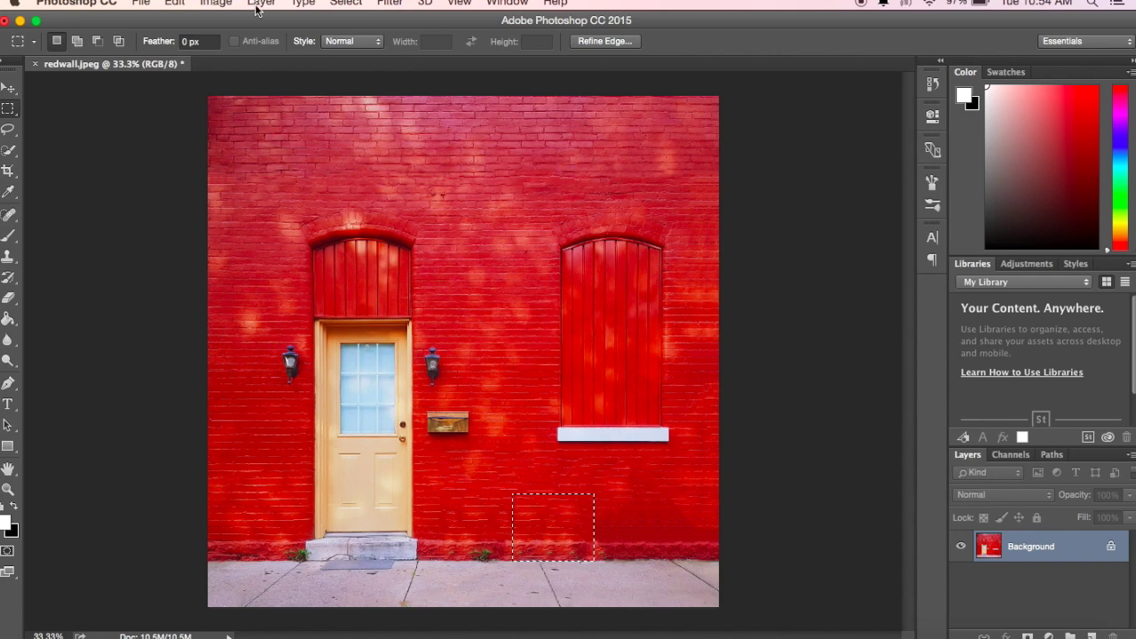
pyautogui.click(355, 3)
pyautogui.click(362, 35)
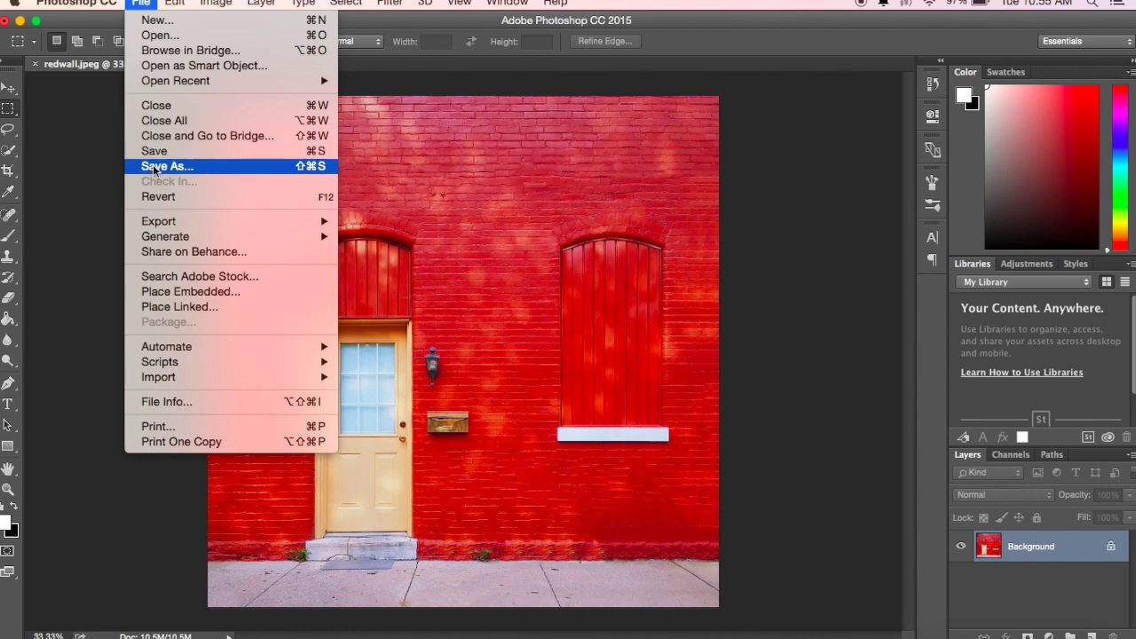
# - Open Save As for redwall.jpg in JPEG format, then cancel without saving
pyautogui.click(154, 168)
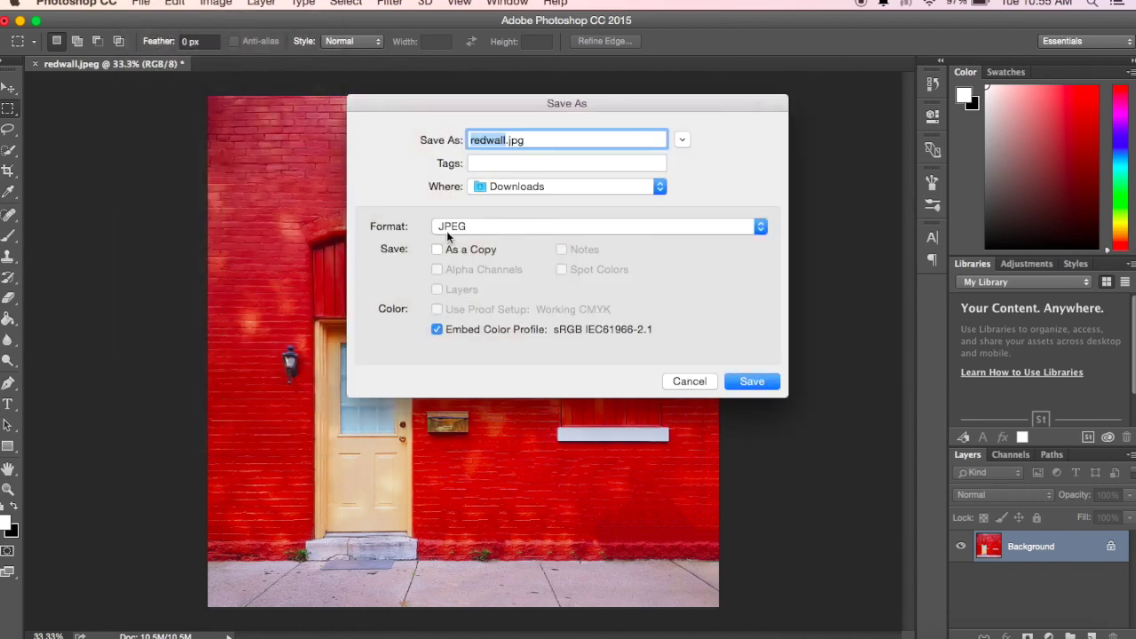
pyautogui.click(693, 385)
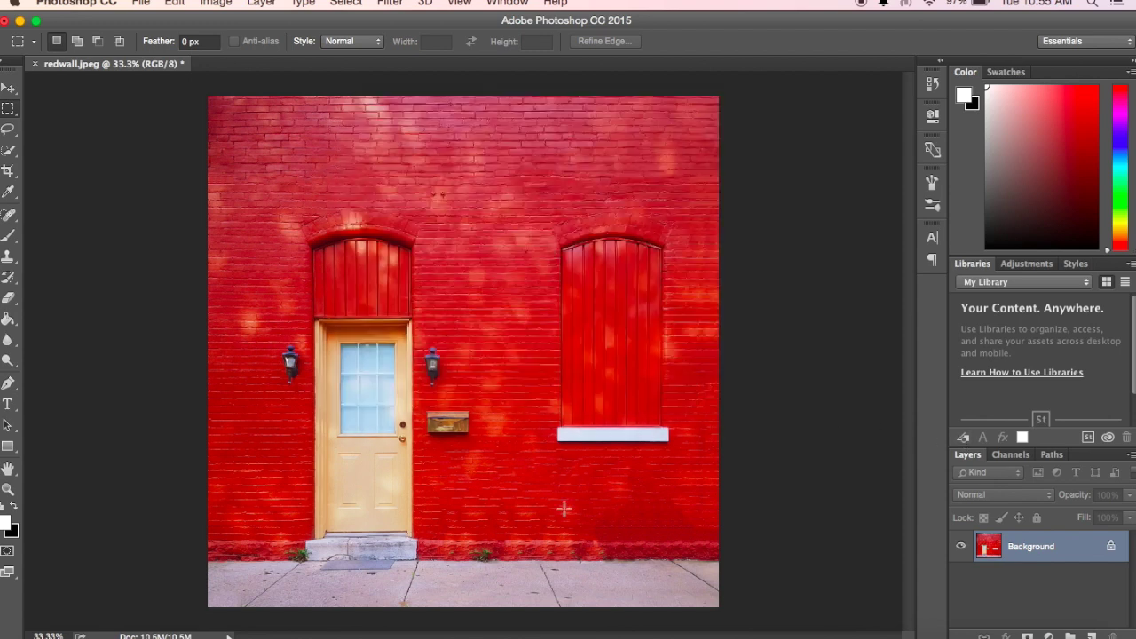